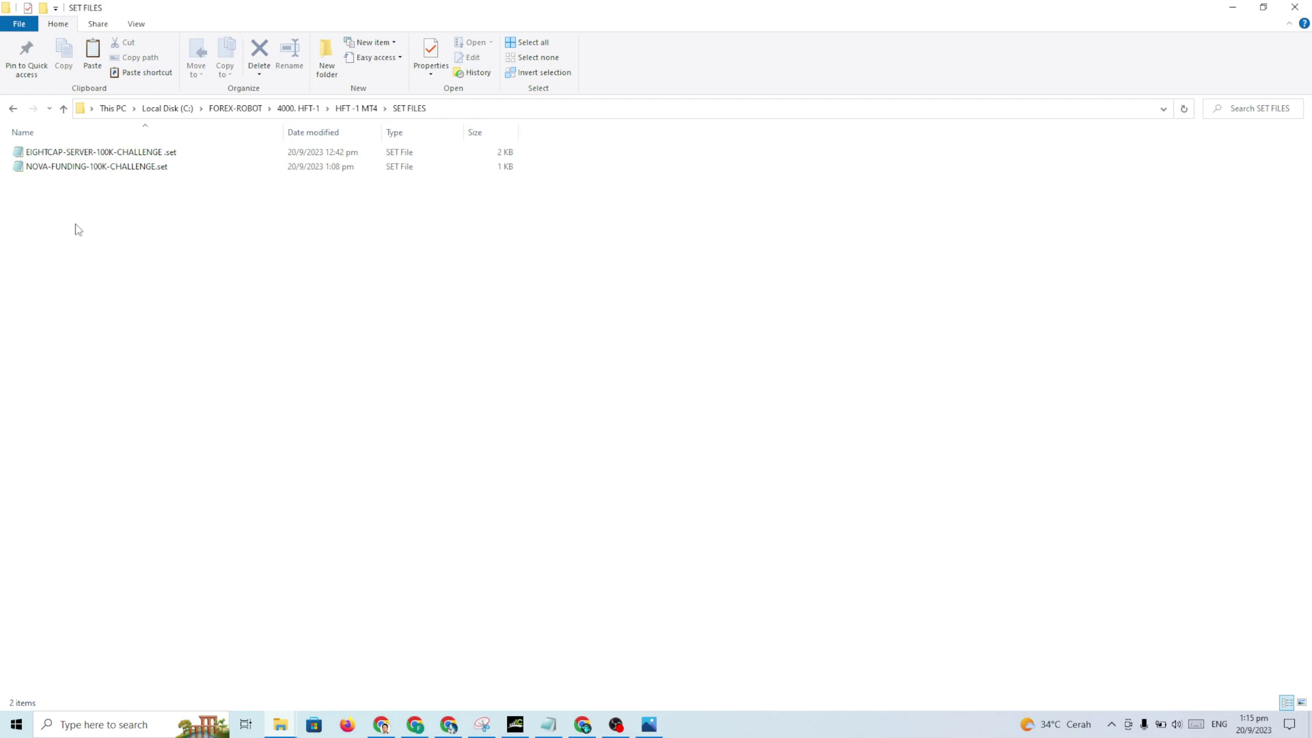
Step: Switch to the HFT-1 README notes on US30, M1 timeframe, lot sizes and run times
{"action": "key", "text": "alt+Tab"}
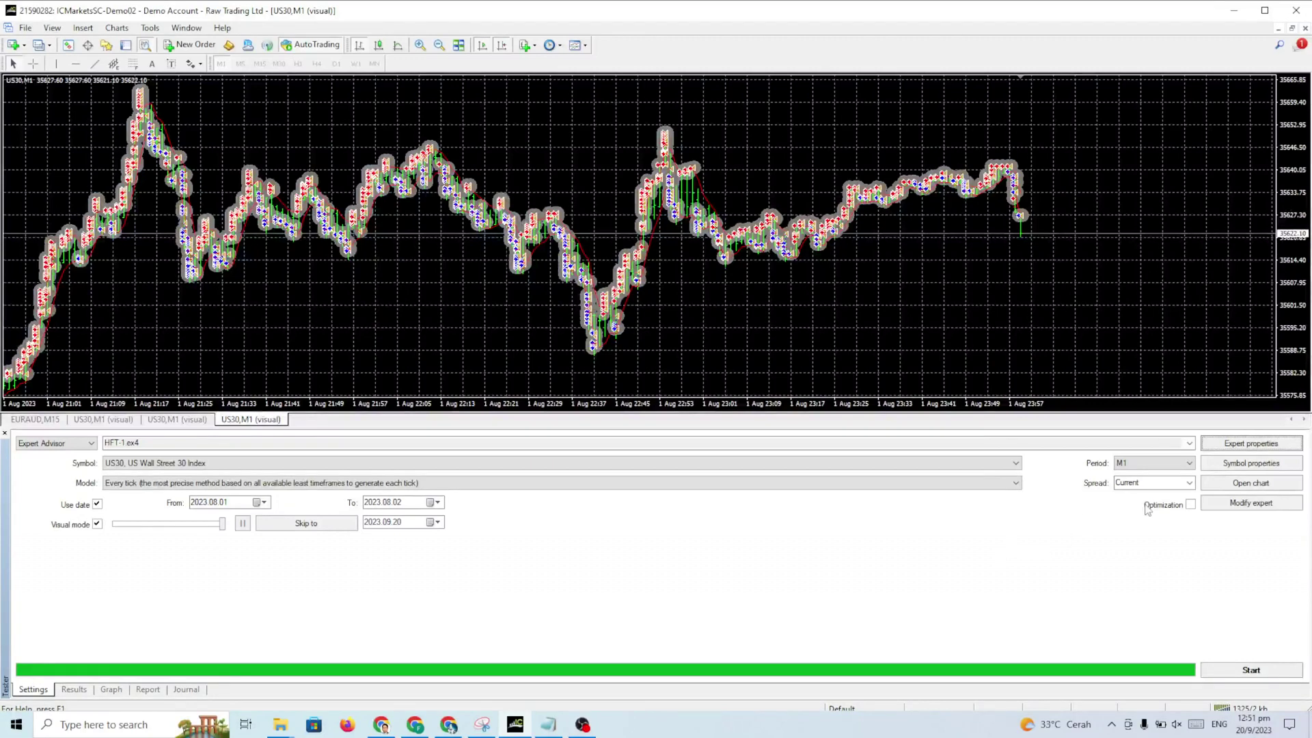
{"action": "left_click", "coordinate": [1251, 443]}
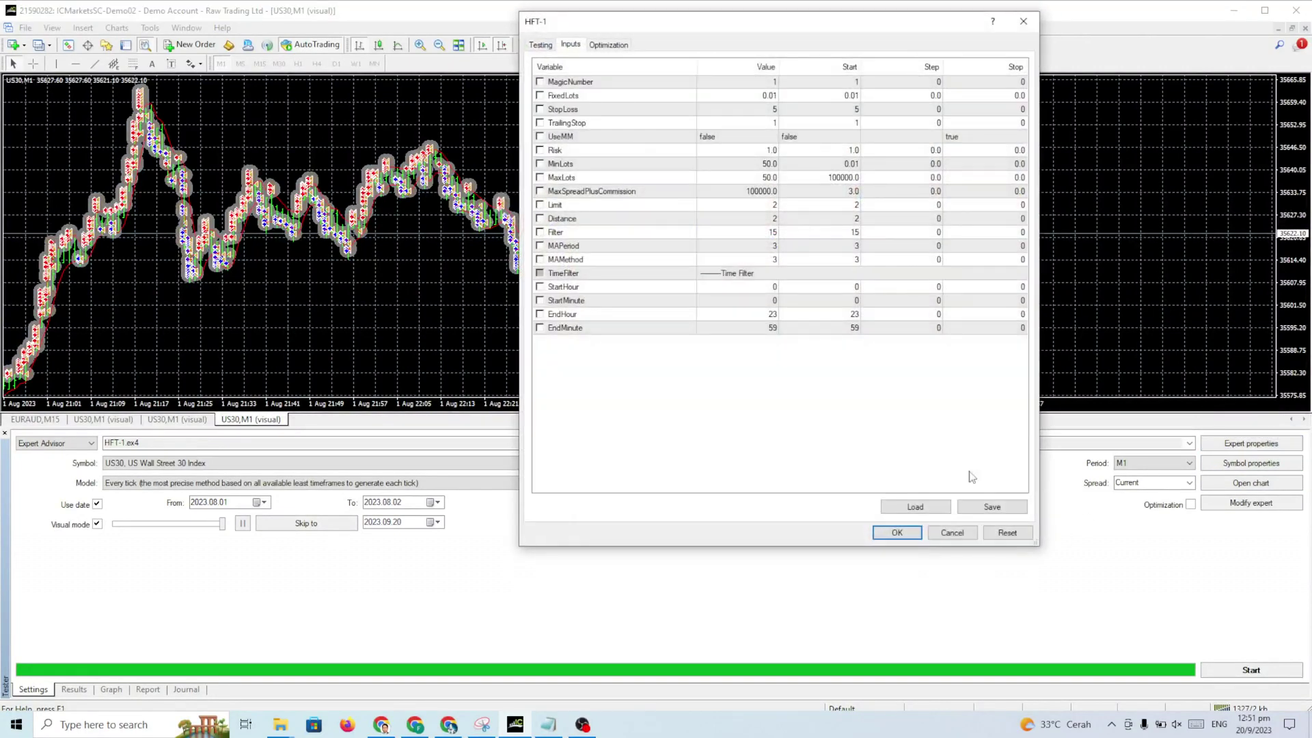
{"action": "left_click", "coordinate": [726, 142]}
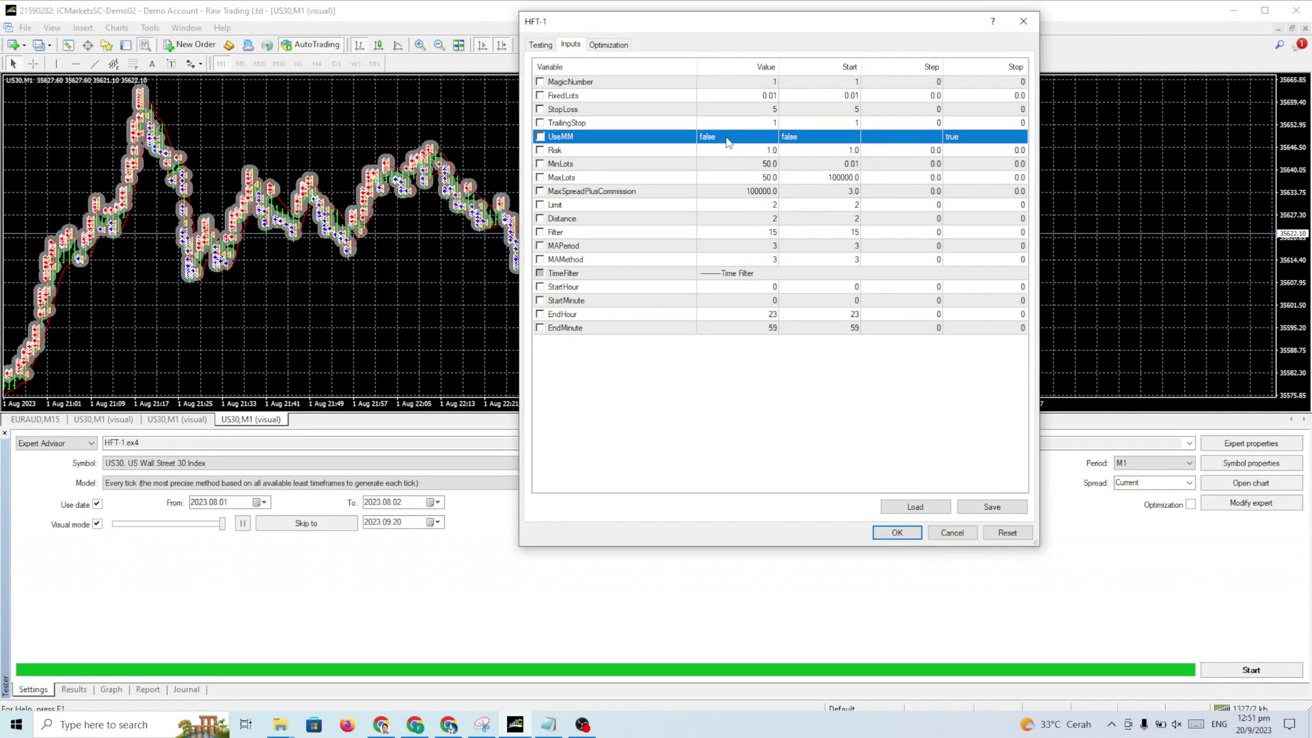
{"action": "left_click", "coordinate": [735, 166]}
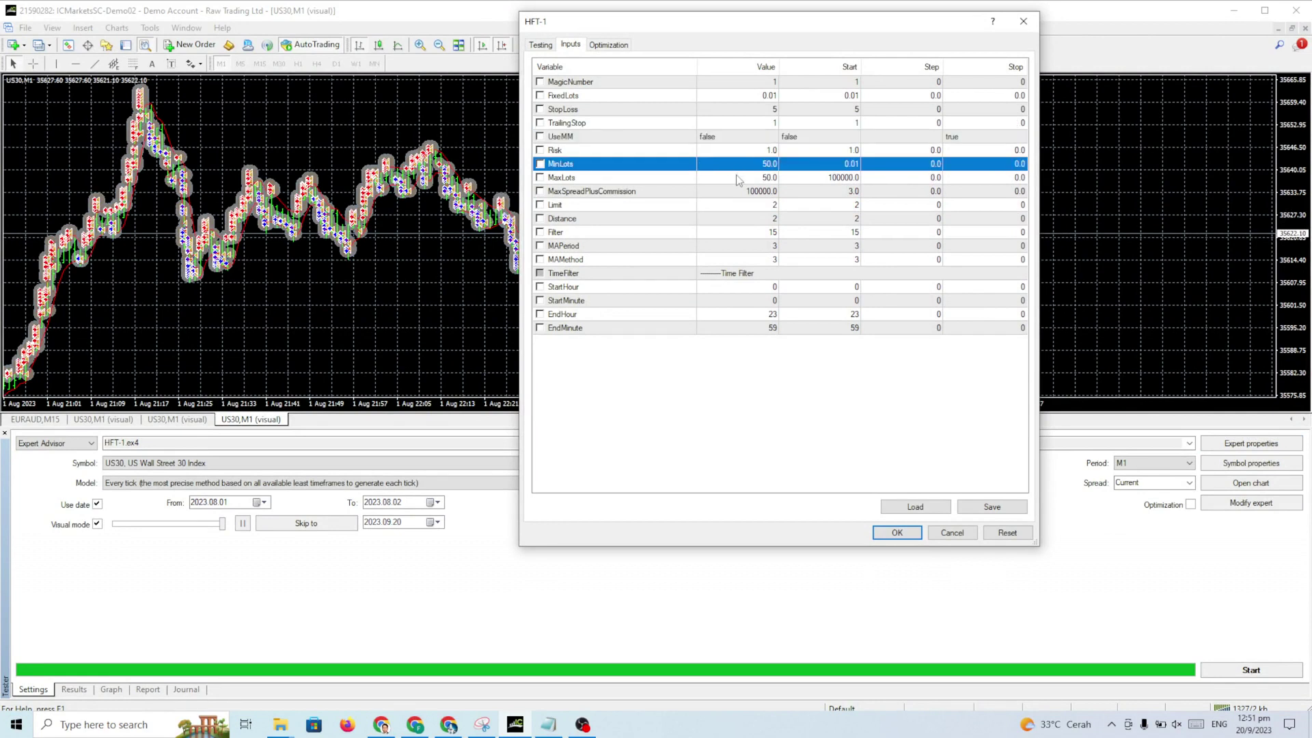
{"action": "left_click", "coordinate": [740, 180]}
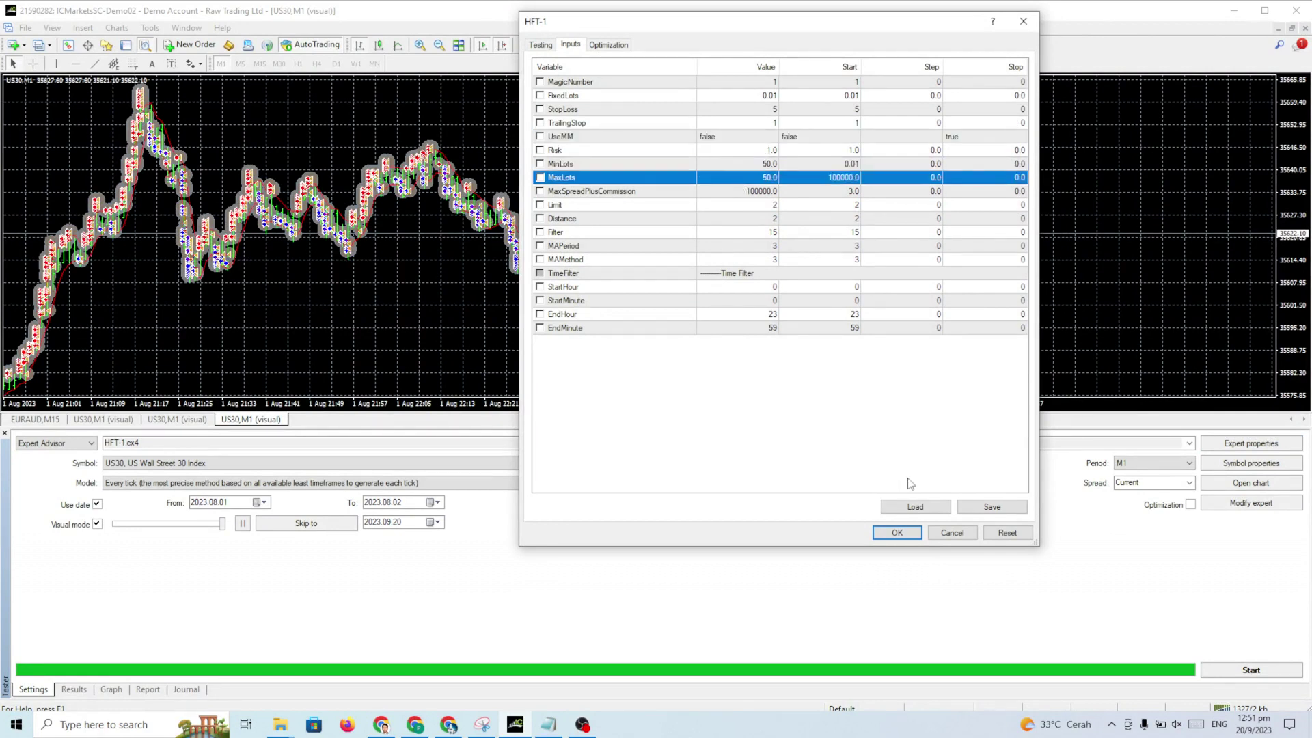
{"action": "left_click", "coordinate": [898, 532]}
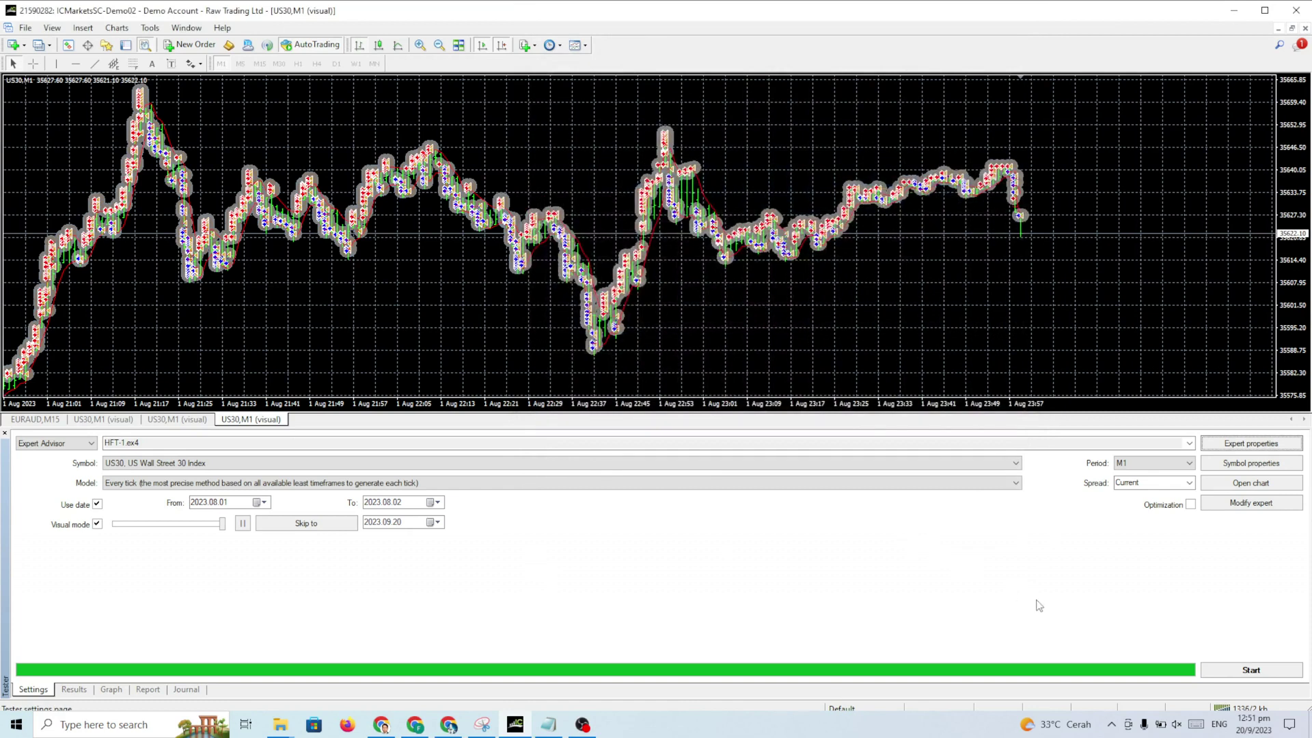
Step: Start the visual HFT-1 backtest on US30 M1 and let it run to completion
{"action": "left_click", "coordinate": [1250, 670]}
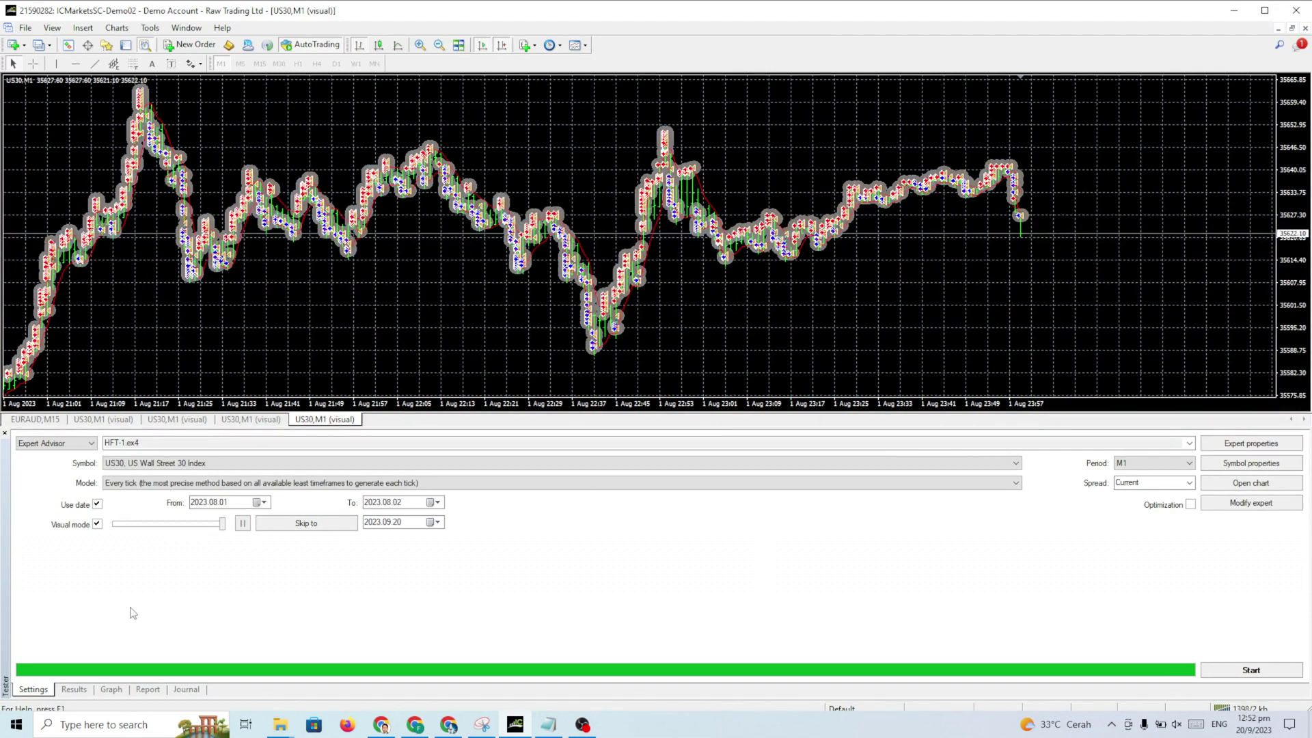
Step: Review the report, balance graph and trade list, ending on the 15,248 net-profit report
{"action": "left_click", "coordinate": [148, 689]}
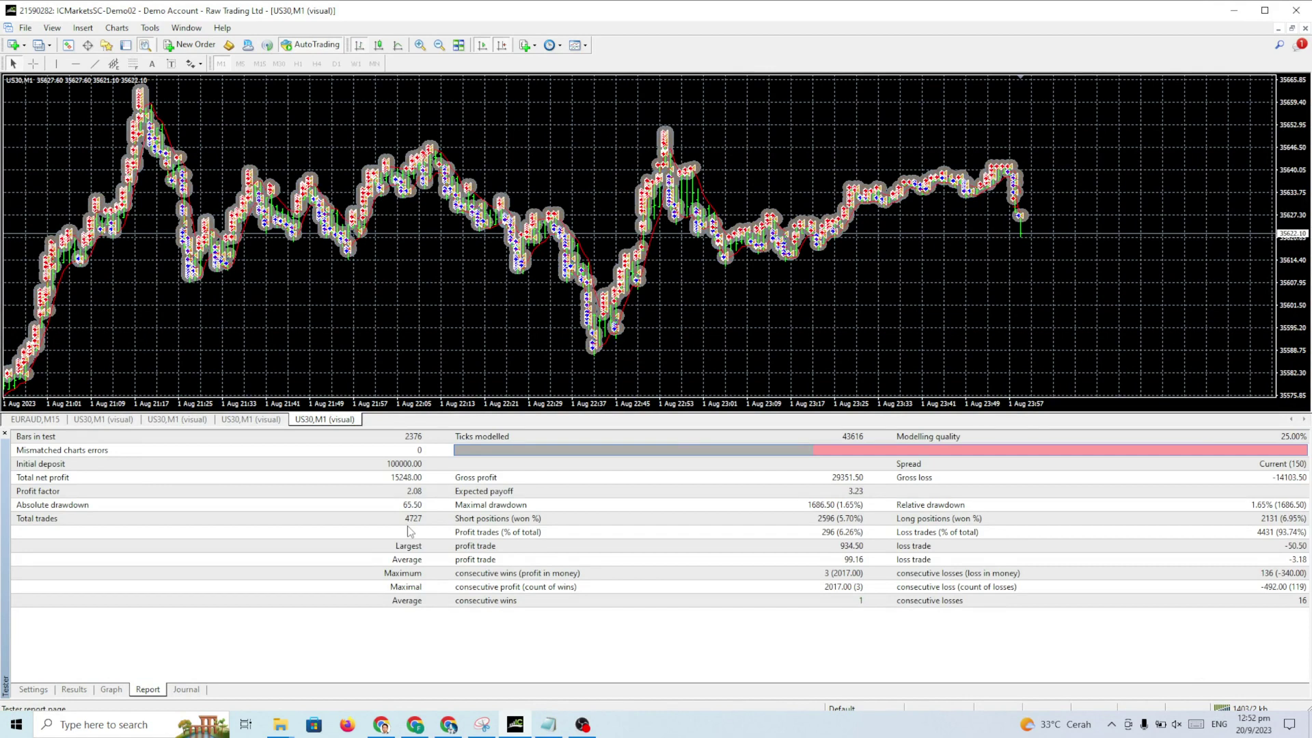
{"action": "left_click", "coordinate": [111, 689]}
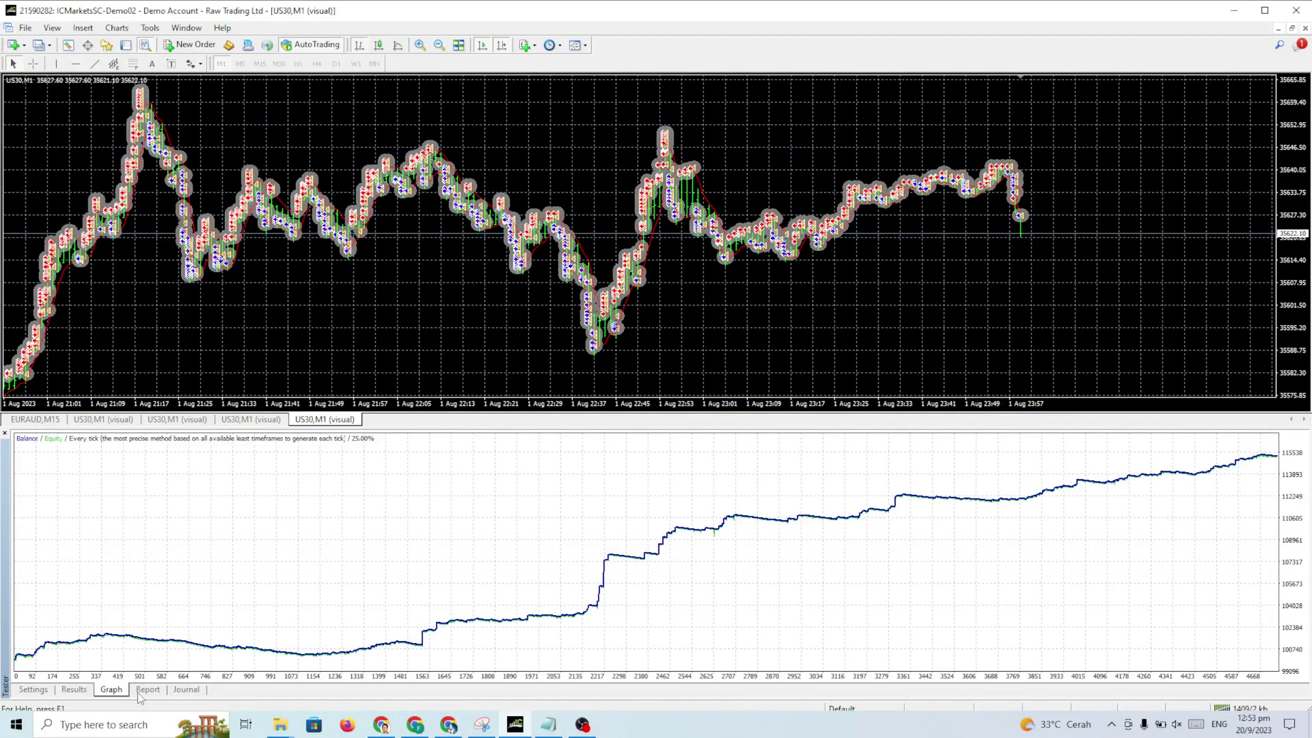
{"action": "left_click", "coordinate": [74, 689]}
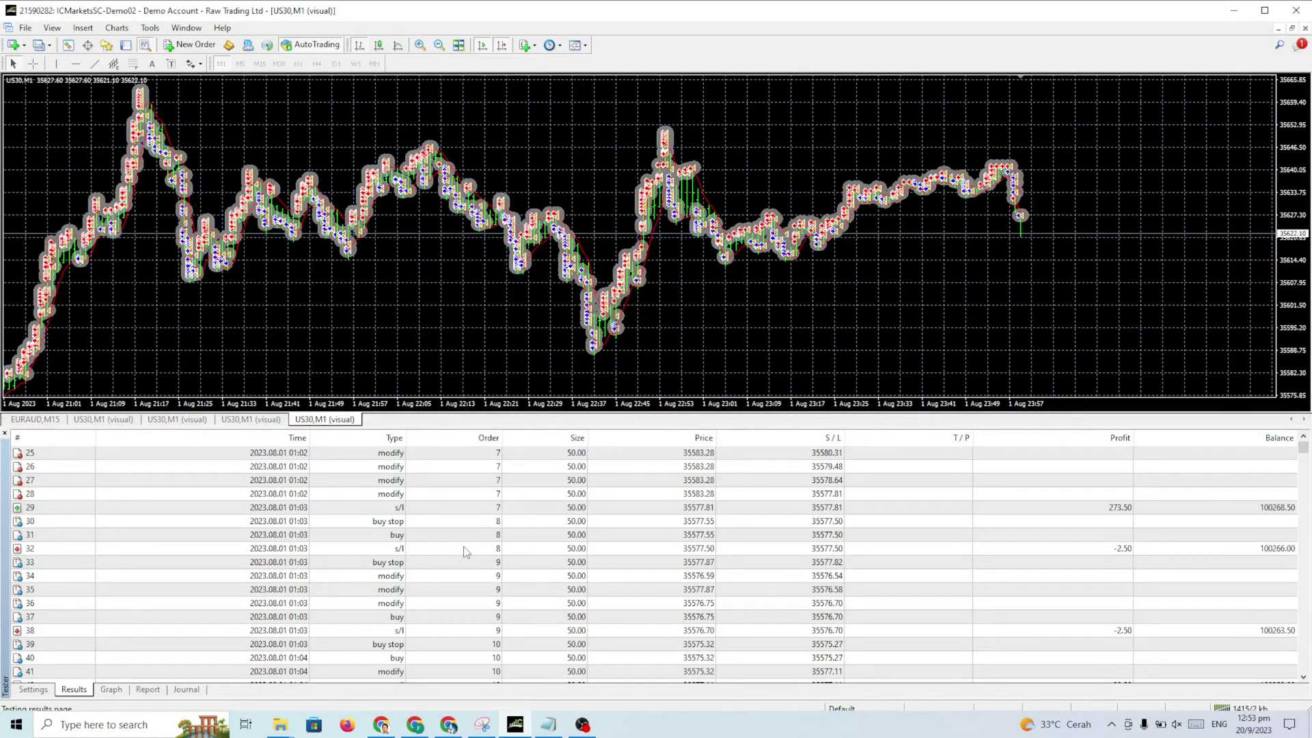
{"action": "scroll", "coordinate": [464, 552], "scroll_direction": "down", "scroll_amount": 10}
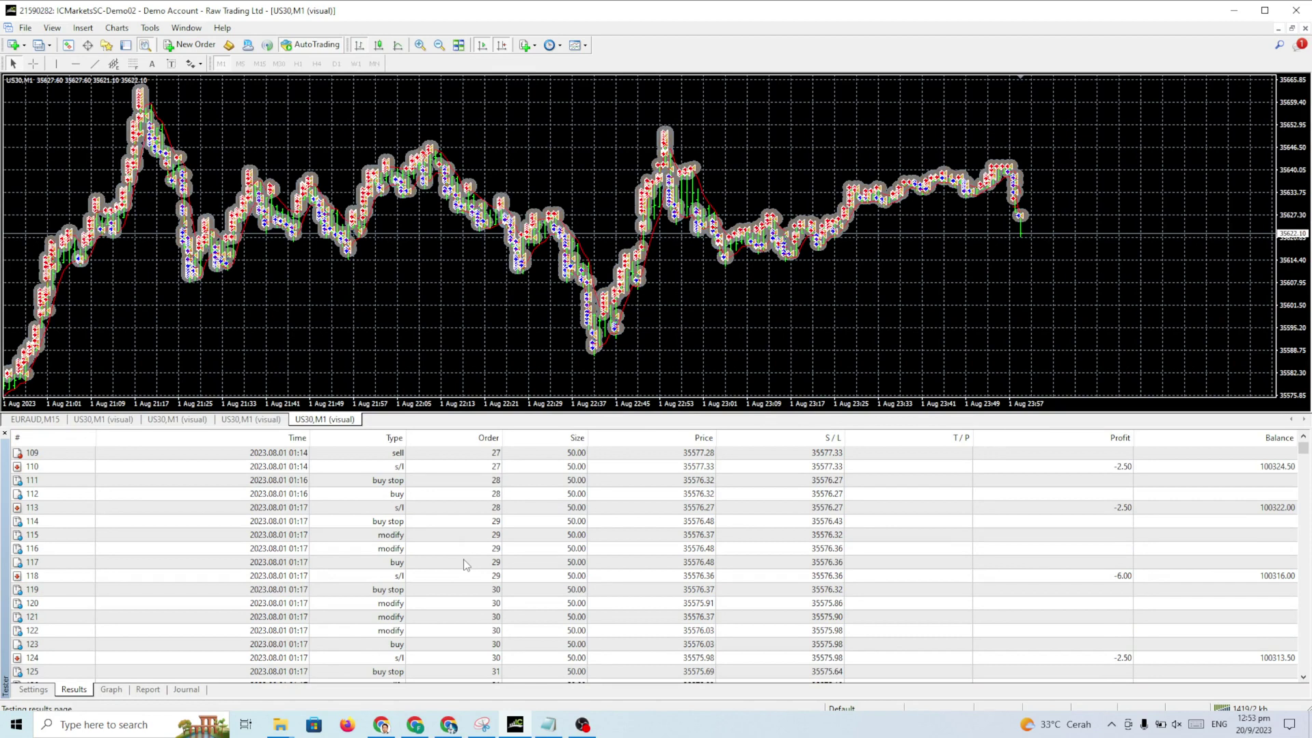
{"action": "scroll", "coordinate": [464, 564], "scroll_direction": "down", "scroll_amount": 5}
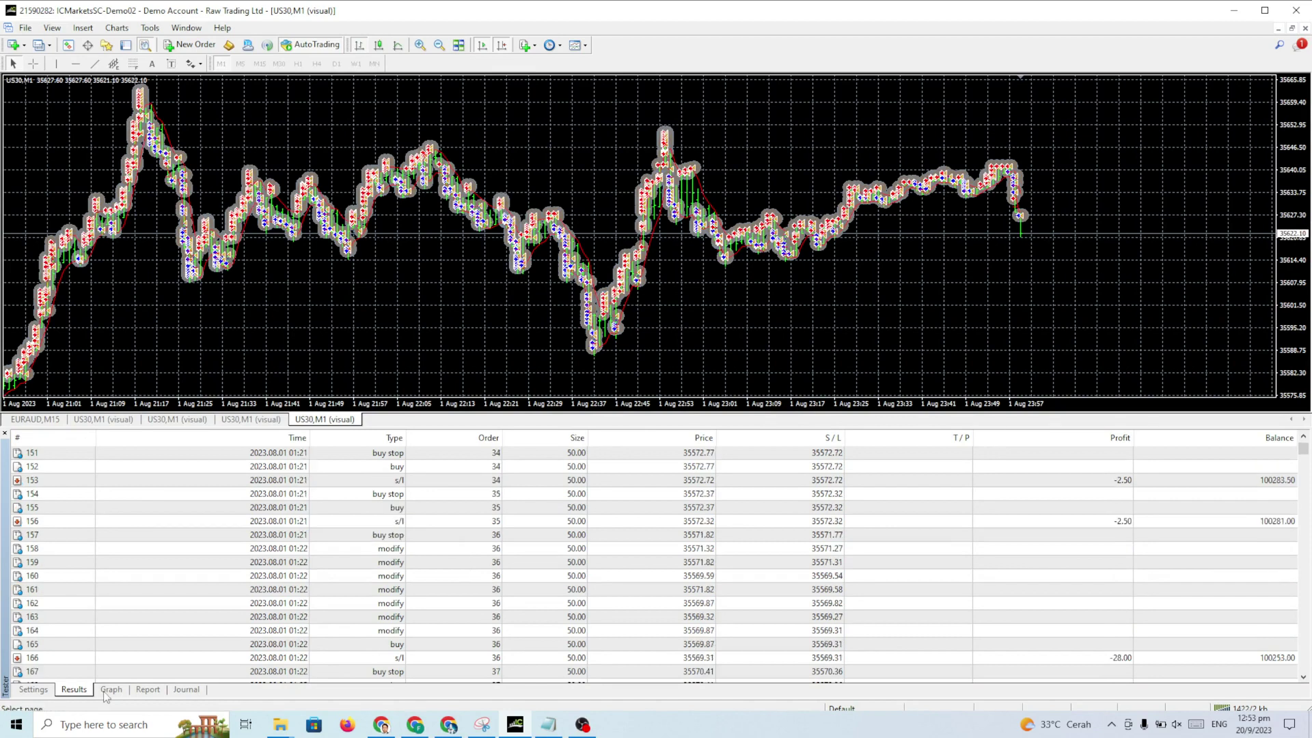
{"action": "left_click", "coordinate": [148, 689]}
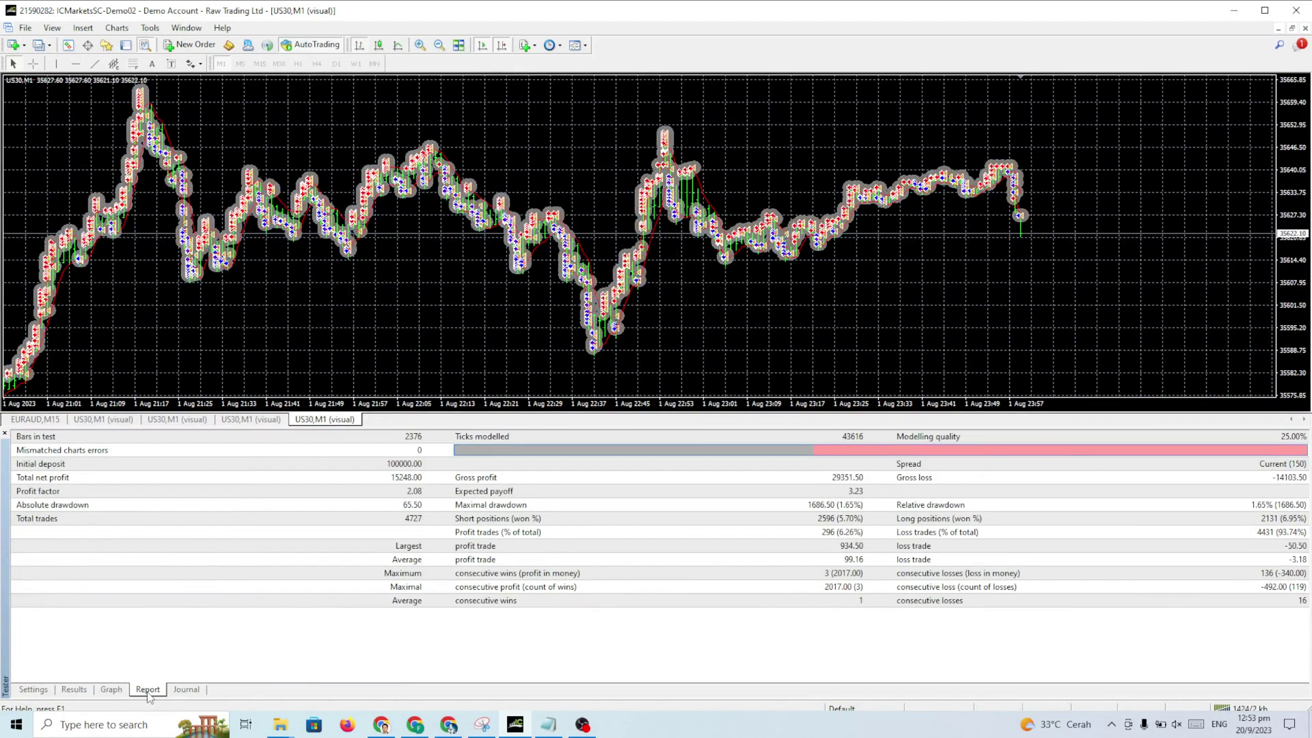